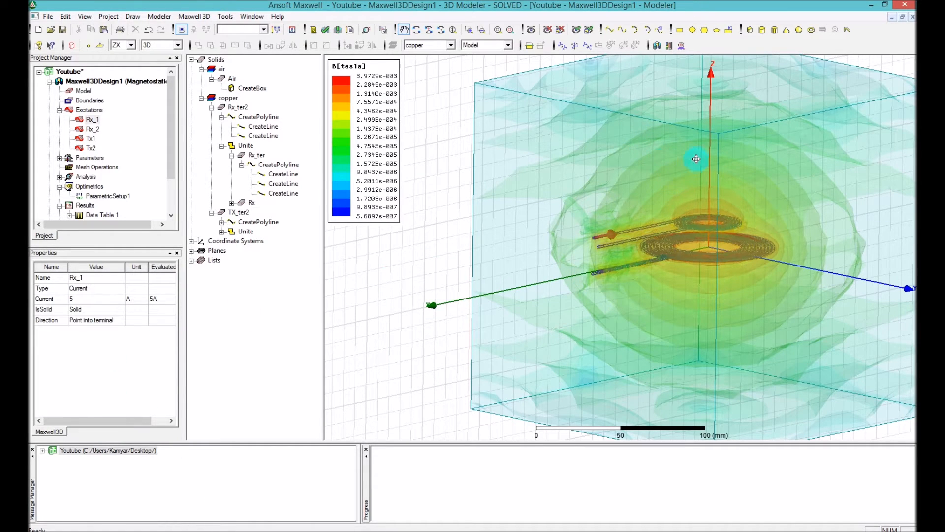
{"action": "left_click_drag", "start_coordinate": [690, 249], "coordinate": [655, 285]}
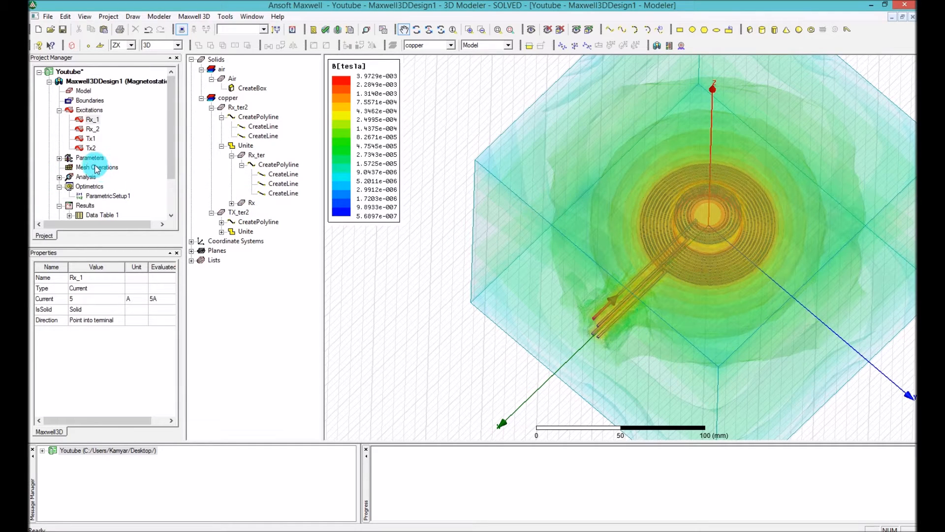
{"action": "right_click", "coordinate": [93, 161]}
{"action": "mouse_move", "coordinate": [119, 166]}
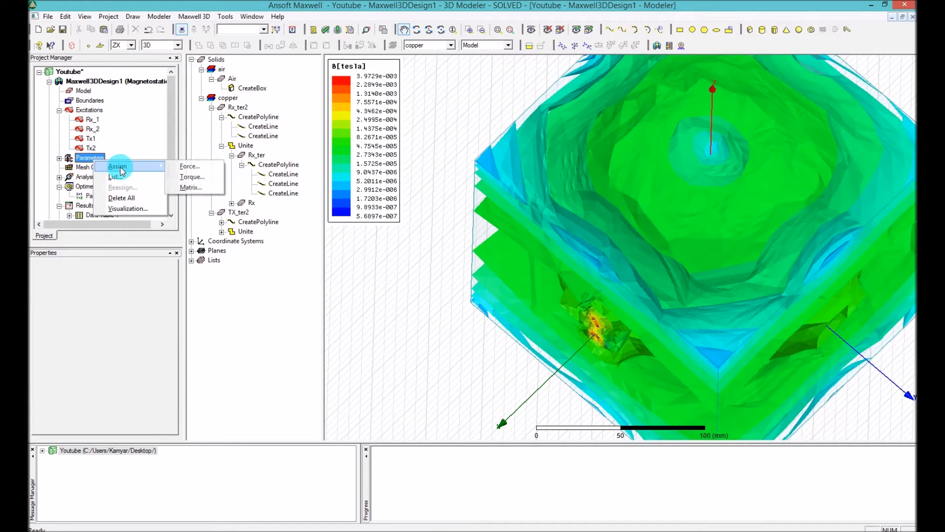
{"action": "left_click", "coordinate": [192, 187]}
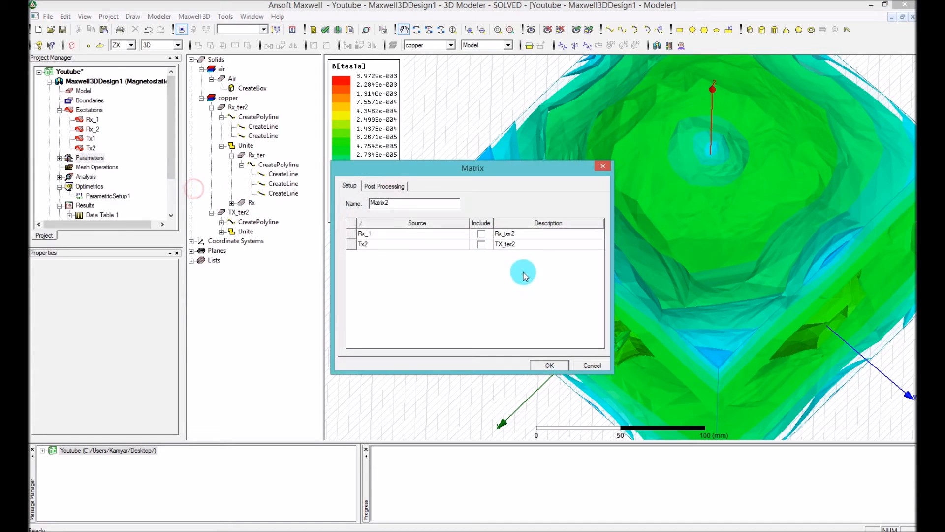
{"action": "left_click", "coordinate": [481, 234]}
{"action": "left_click", "coordinate": [482, 244]}
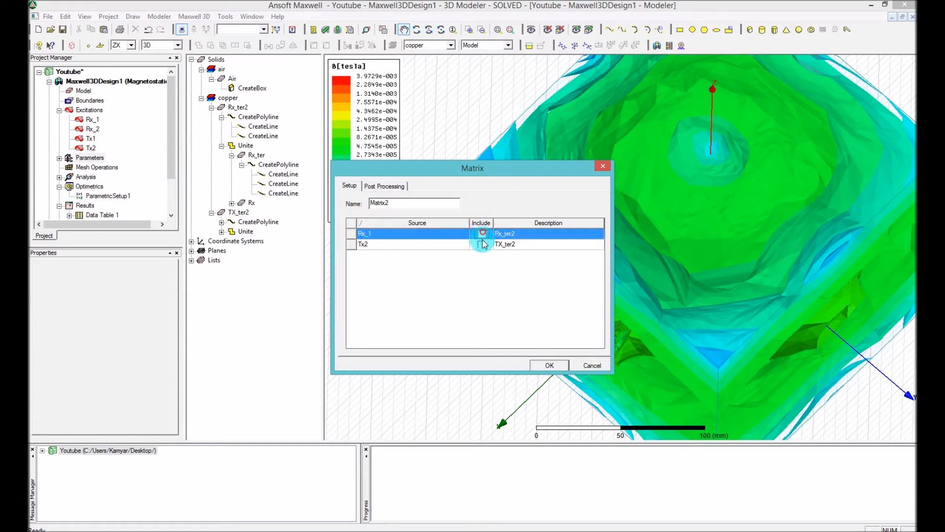
{"action": "left_click", "coordinate": [483, 246]}
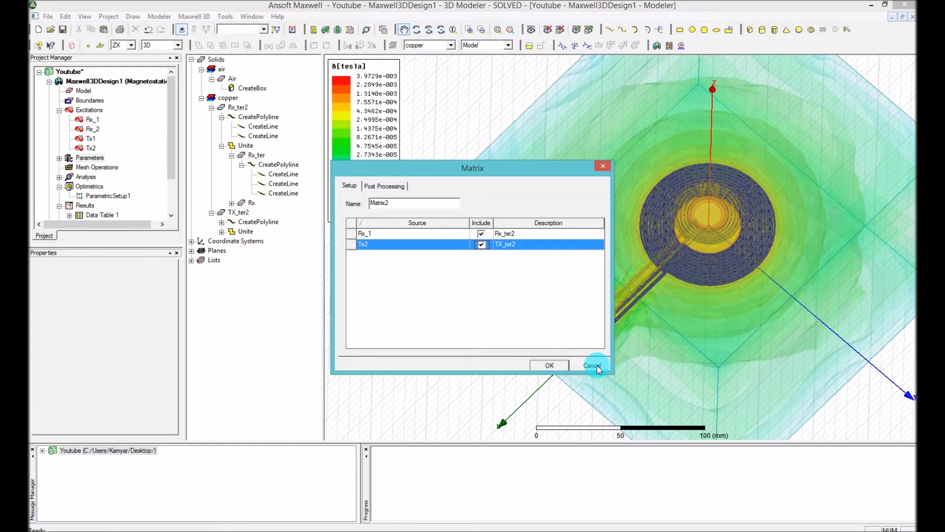
{"action": "left_click", "coordinate": [386, 183]}
{"action": "left_click", "coordinate": [339, 189]}
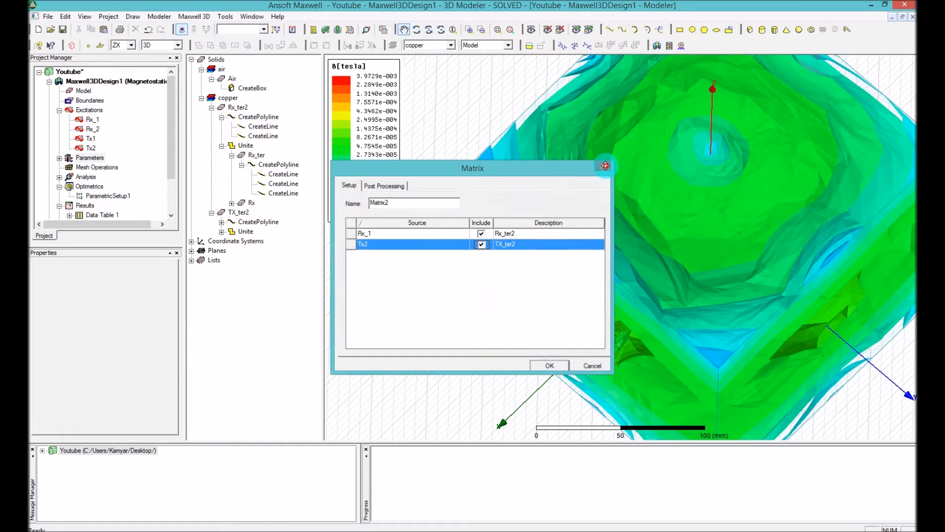
{"action": "left_click", "coordinate": [603, 166]}
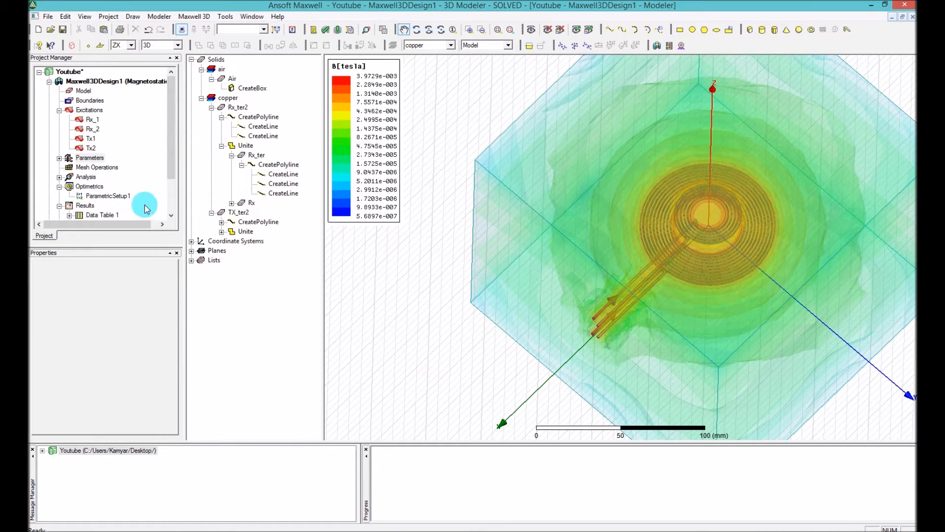
Review the coupling coefficients and inductances in Data Table 1 and return to the Maxwell3DDesign1 model view
{"action": "left_click_drag", "start_coordinate": [177, 154], "coordinate": [173, 184]}
{"action": "double_click", "coordinate": [101, 167]}
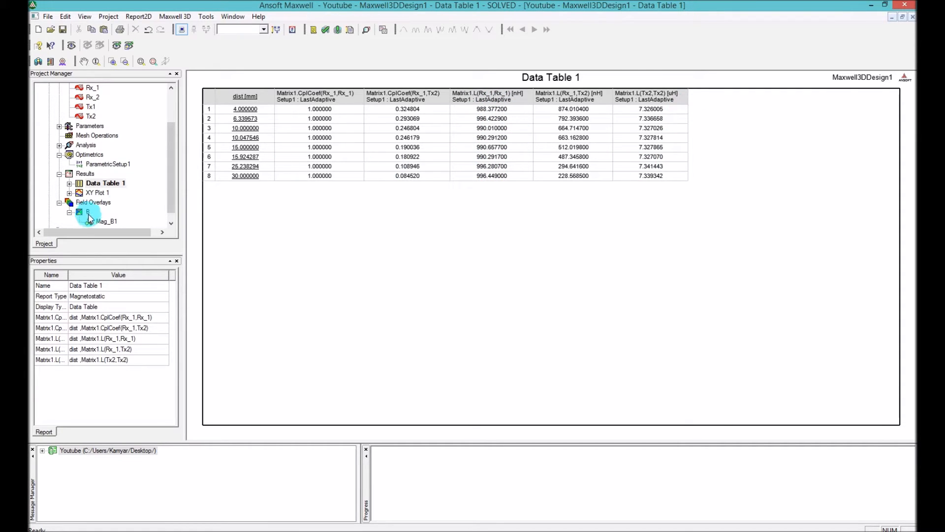
{"action": "left_click_drag", "start_coordinate": [170, 163], "coordinate": [174, 122]}
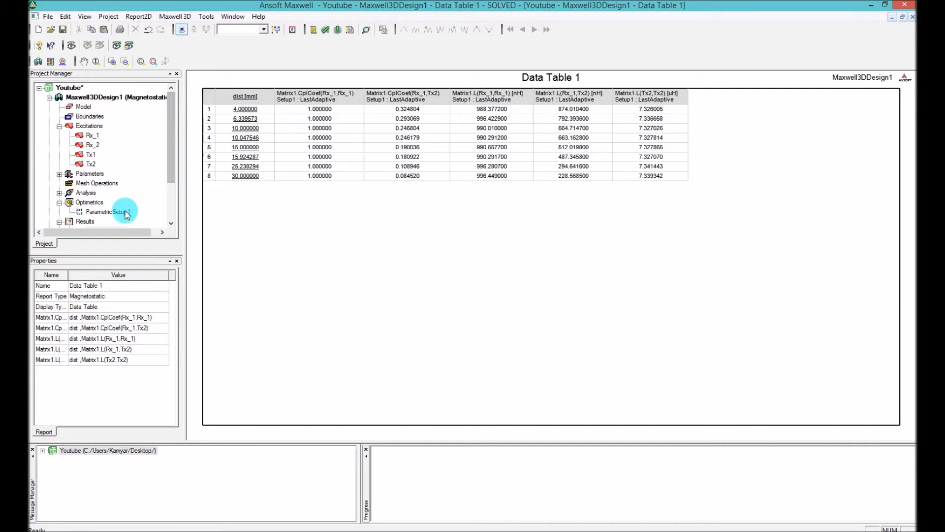
{"action": "double_click", "coordinate": [94, 96]}
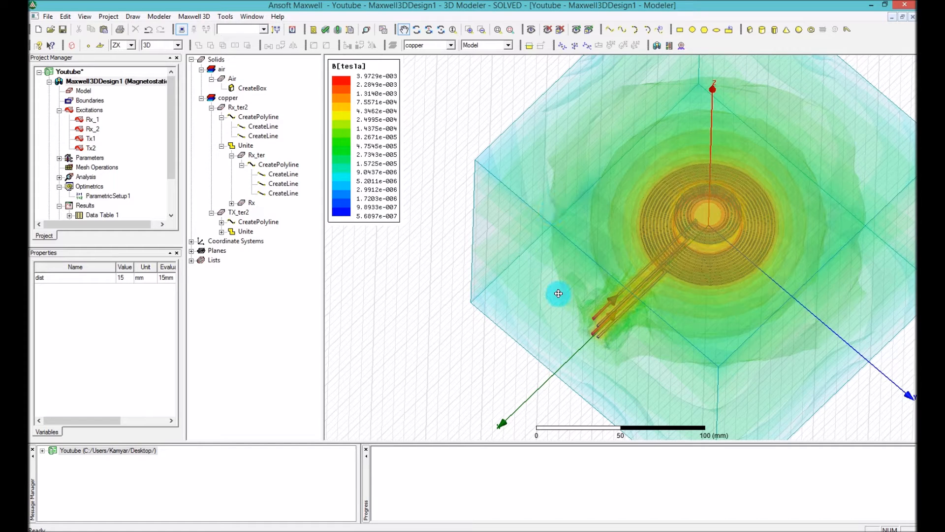
Save the Maxwell project and switch to the Youtube schematic in ANSYS Simplorer
{"action": "key", "text": "ctrl+s"}
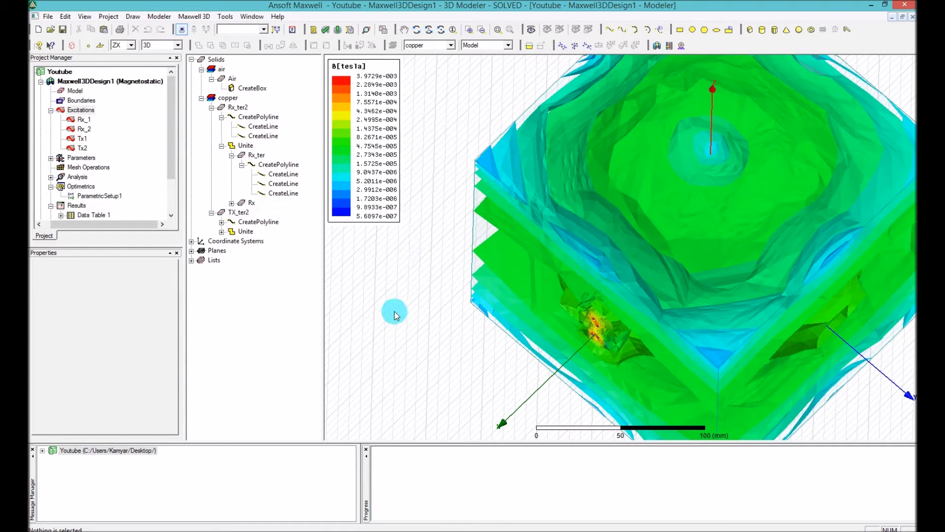
{"action": "mouse_move", "coordinate": [170, 172]}
{"action": "left_mouse_down"}
{"action": "mouse_move", "coordinate": [171, 184]}
{"action": "mouse_move", "coordinate": [173, 168]}
{"action": "left_mouse_up"}
{"action": "mouse_move", "coordinate": [202, 531]}
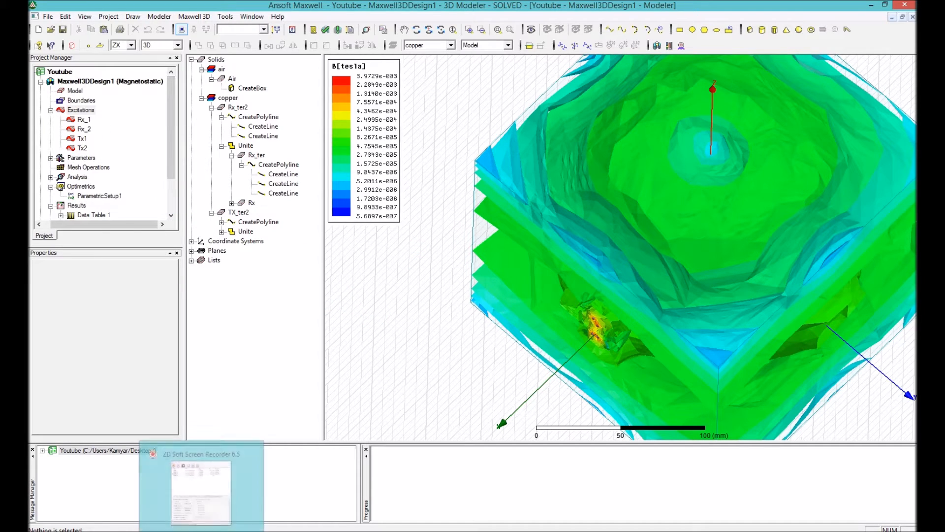
{"action": "mouse_move", "coordinate": [168, 531]}
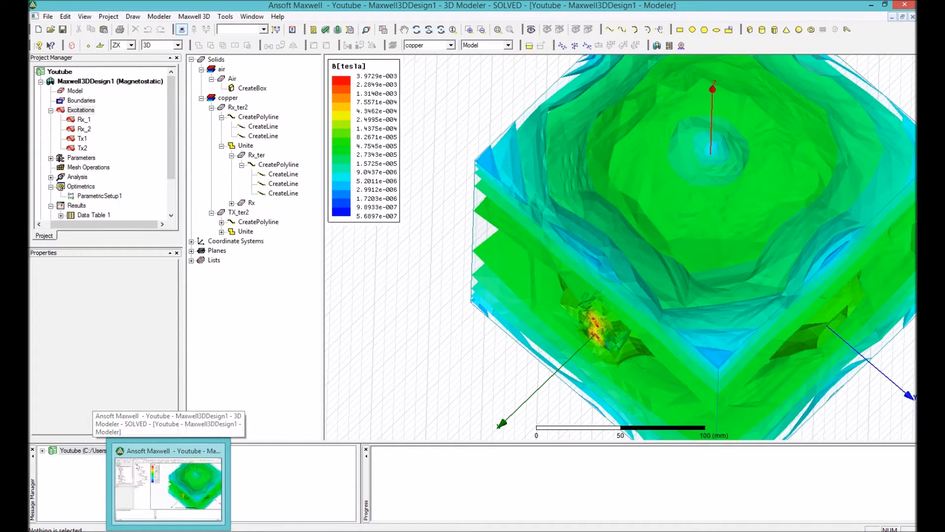
{"action": "left_click", "coordinate": [269, 531]}
{"action": "left_click", "coordinate": [450, 295]}
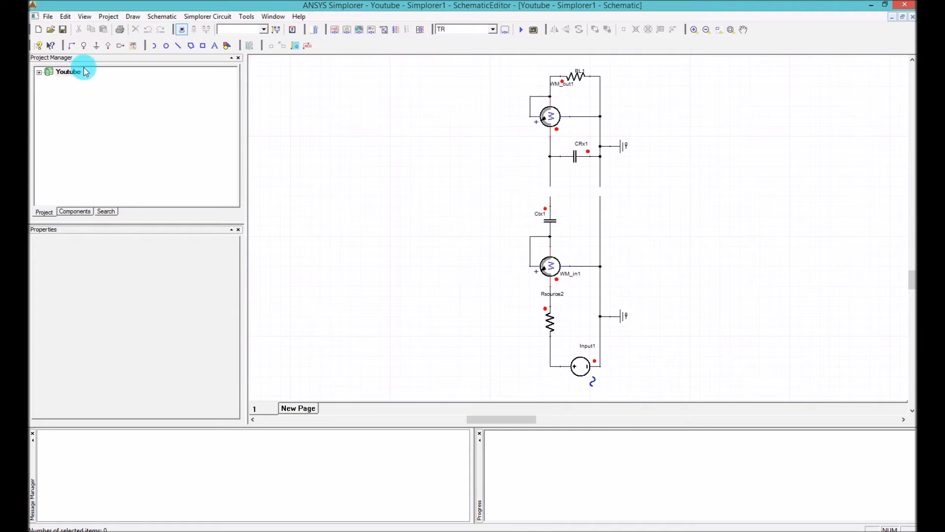
Show the component library and check the resistance variable assigned to load resistor RL1
{"action": "left_click", "coordinate": [72, 209]}
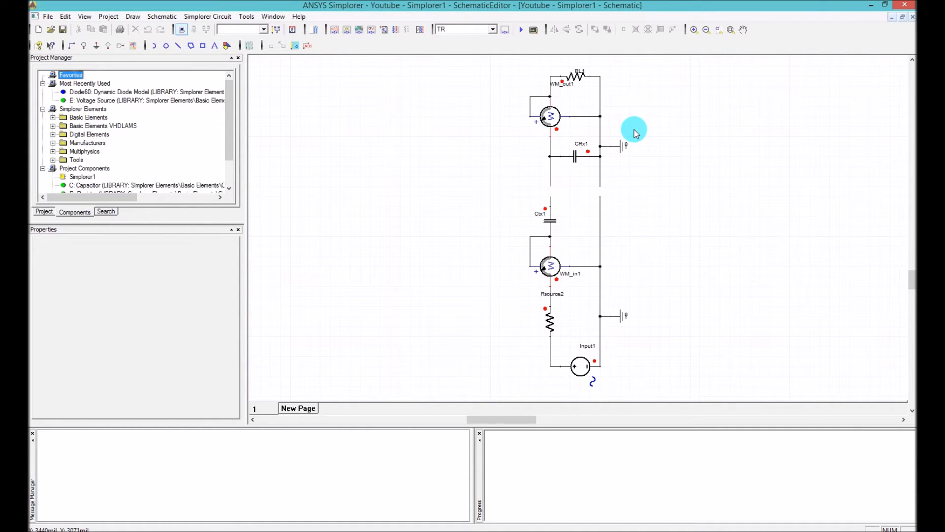
{"action": "left_click", "coordinate": [460, 195]}
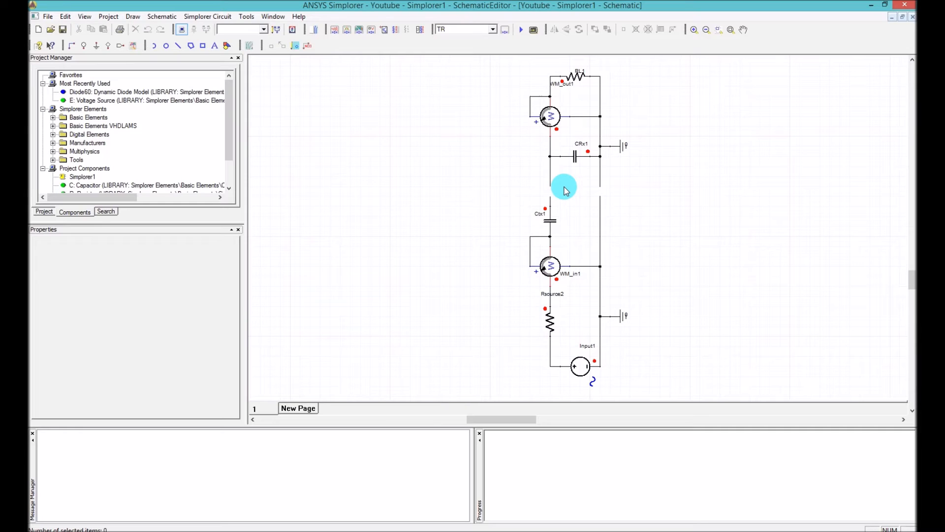
{"action": "left_click", "coordinate": [587, 95]}
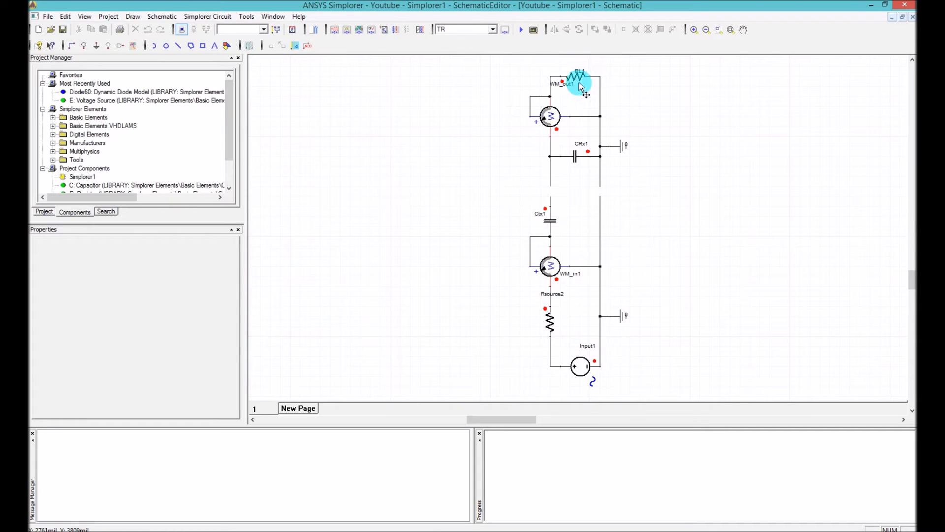
{"action": "double_click", "coordinate": [575, 81]}
{"action": "double_click", "coordinate": [437, 178]}
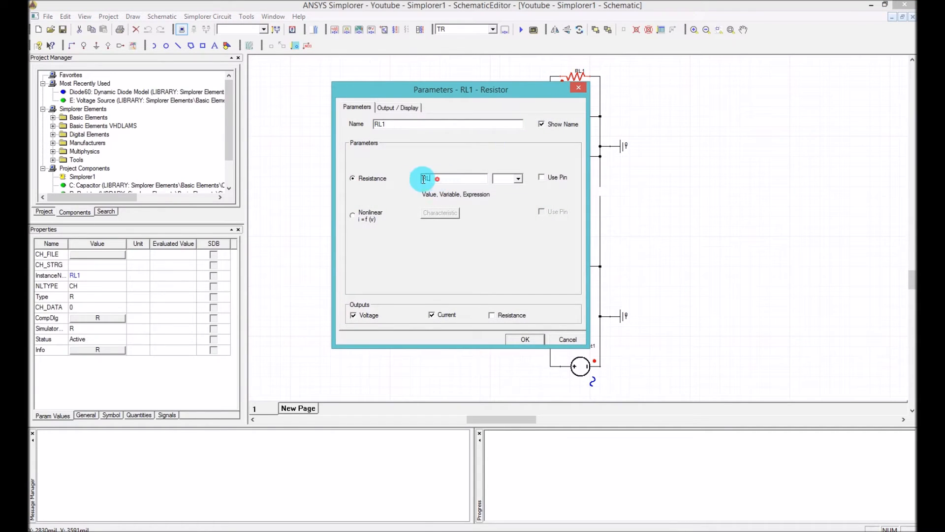
{"action": "left_click", "coordinate": [522, 339]}
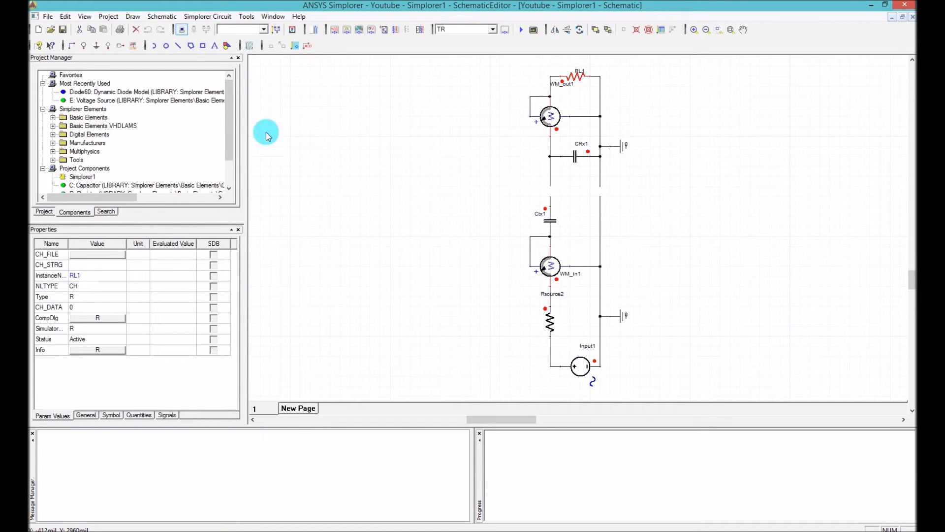
Expand the Youtube project and inspect the variables of the Simplorer1 design, including RL
{"action": "left_click", "coordinate": [36, 210]}
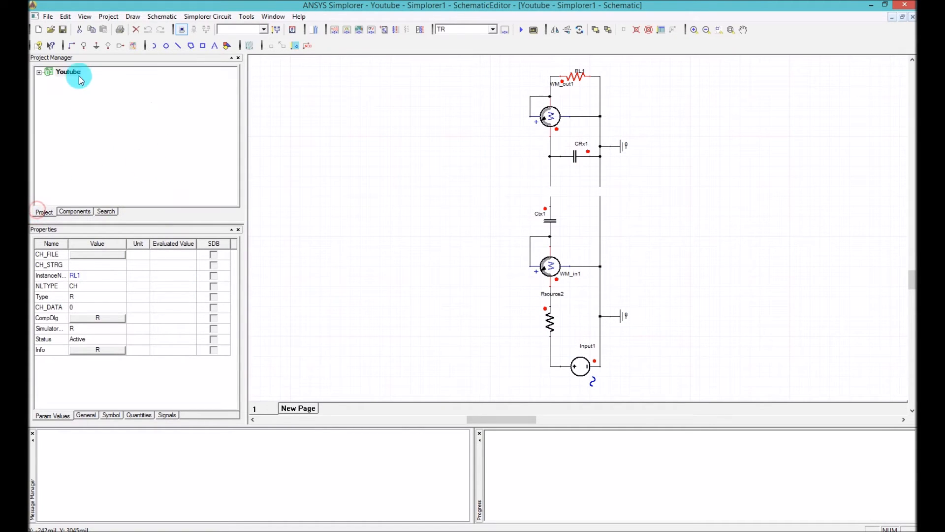
{"action": "left_click", "coordinate": [39, 73]}
{"action": "left_click", "coordinate": [70, 81]}
{"action": "left_click", "coordinate": [50, 82]}
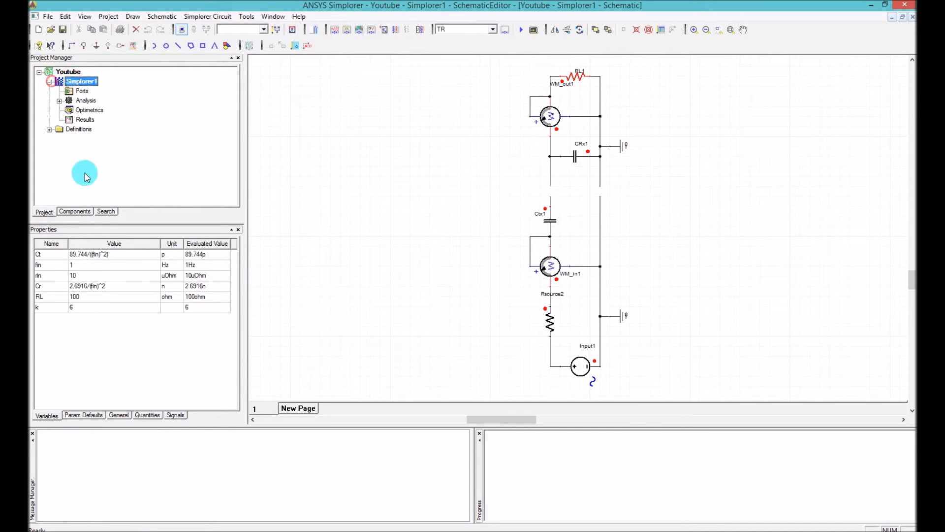
{"action": "left_click", "coordinate": [75, 297]}
Check the capacitance variables assigned to capacitors CRx1 and Ctx1
{"action": "left_click", "coordinate": [575, 157]}
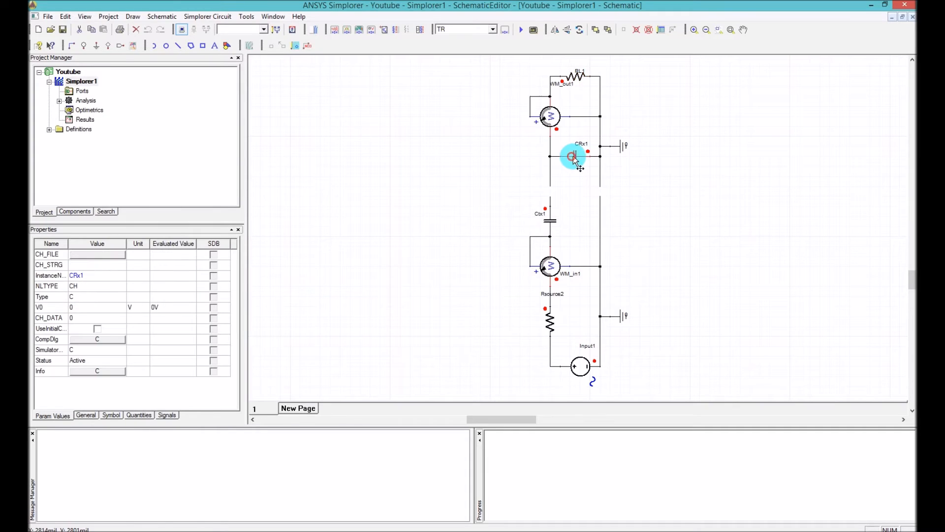
{"action": "double_click", "coordinate": [575, 156]}
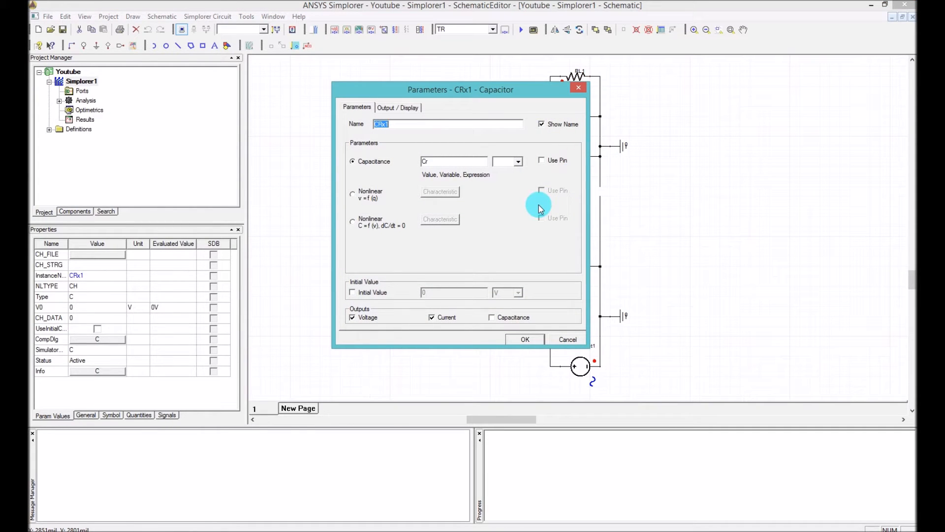
{"action": "double_click", "coordinate": [424, 161]}
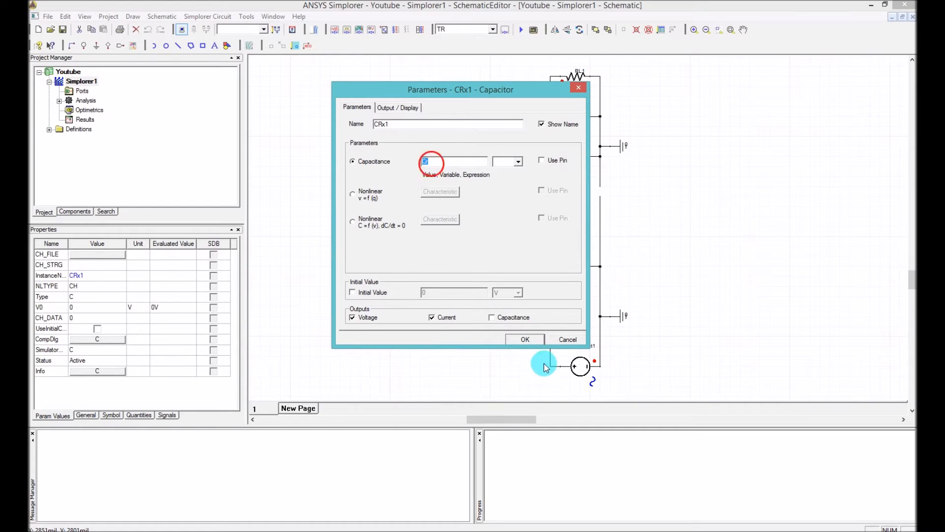
{"action": "left_click", "coordinate": [527, 340]}
{"action": "double_click", "coordinate": [551, 218]}
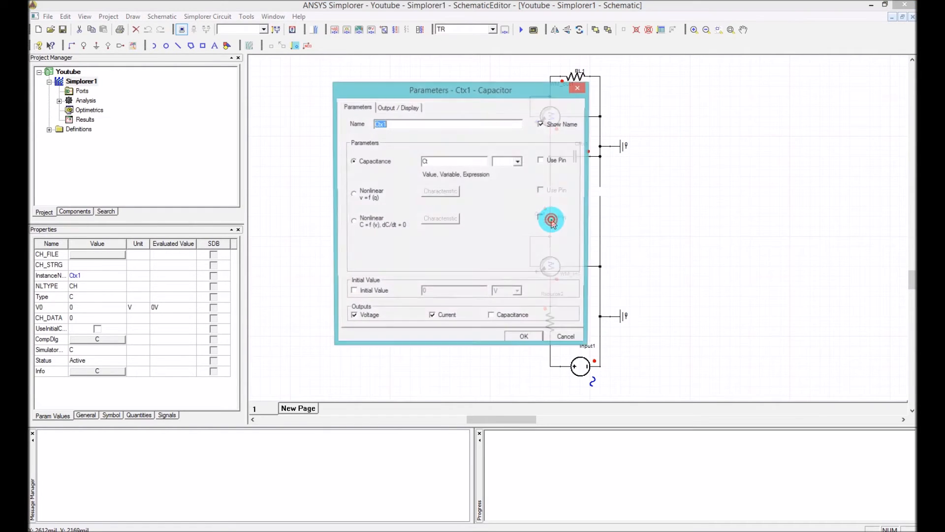
{"action": "double_click", "coordinate": [427, 161]}
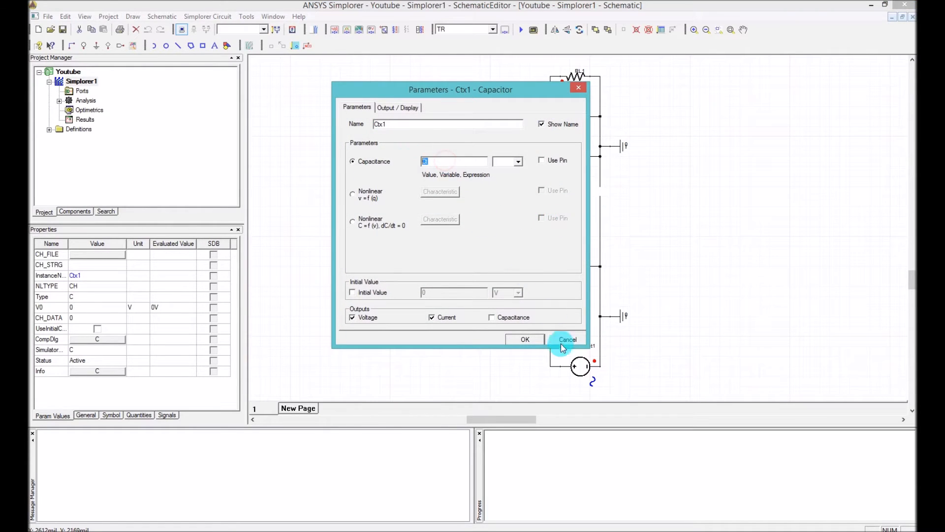
{"action": "left_click", "coordinate": [525, 338]}
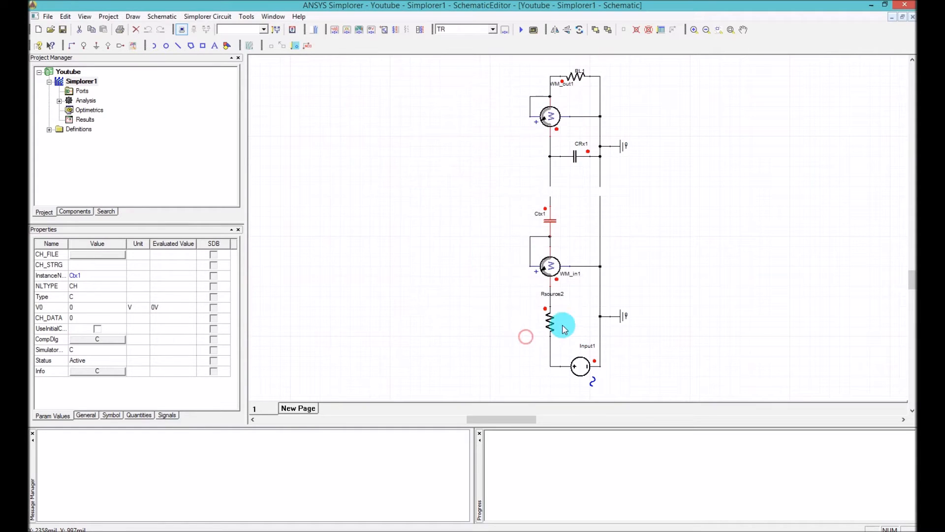
Inspect the input wattmeter WM_in1 and the source resistor Rsource2 in the schematic
{"action": "left_click", "coordinate": [653, 247]}
{"action": "left_click", "coordinate": [550, 266]}
{"action": "left_click", "coordinate": [545, 317]}
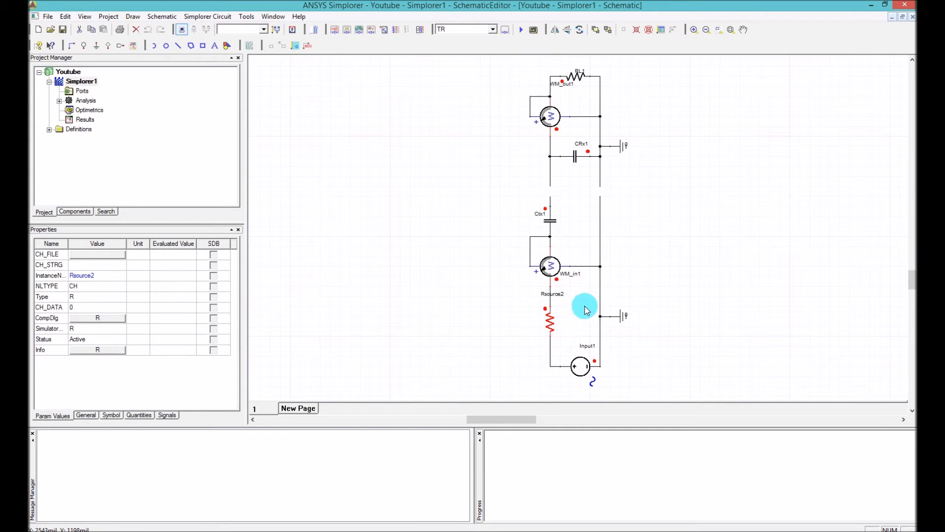
Create a Maxwell dynamic inductance component linked to Youtube.mxwl, using 3D design Maxwell3DDesign1, solution Setup1 : LastAdaptive, Matrix1 and scale 1
{"action": "left_click", "coordinate": [200, 17]}
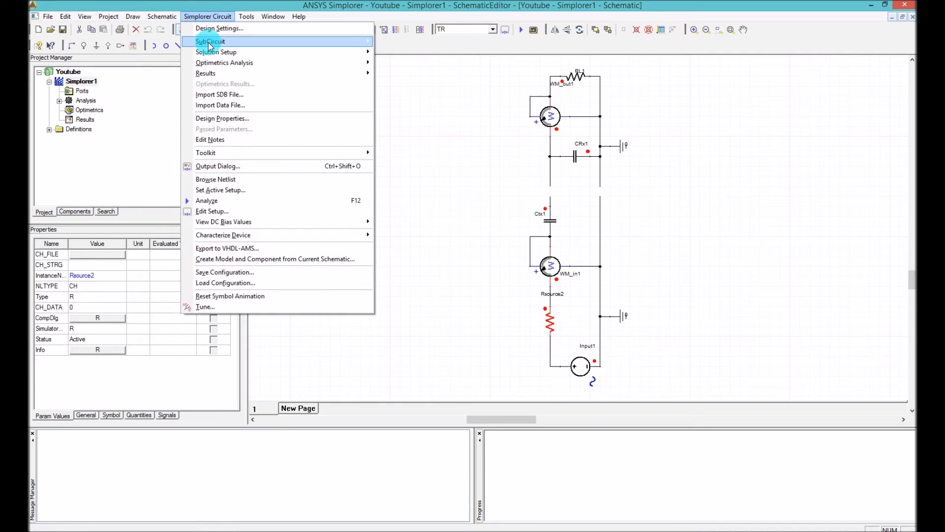
{"action": "mouse_move", "coordinate": [211, 45]}
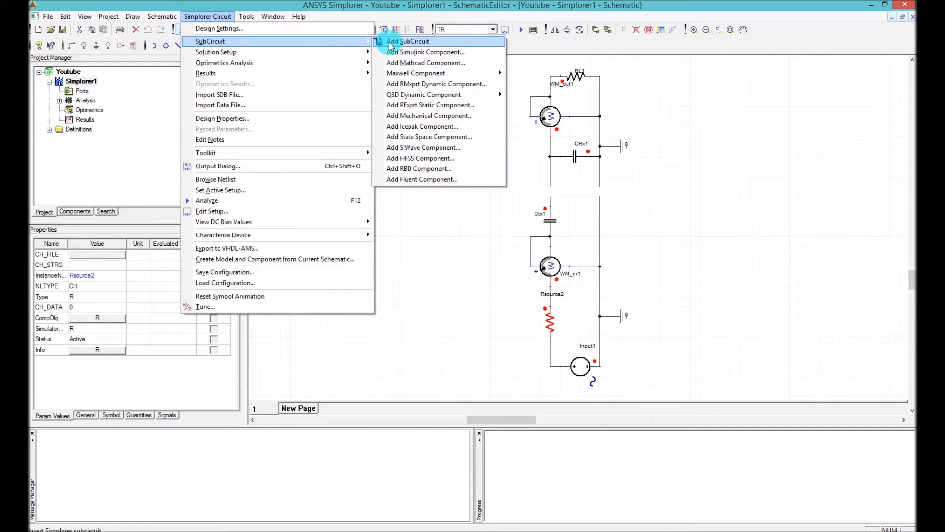
{"action": "mouse_move", "coordinate": [446, 75]}
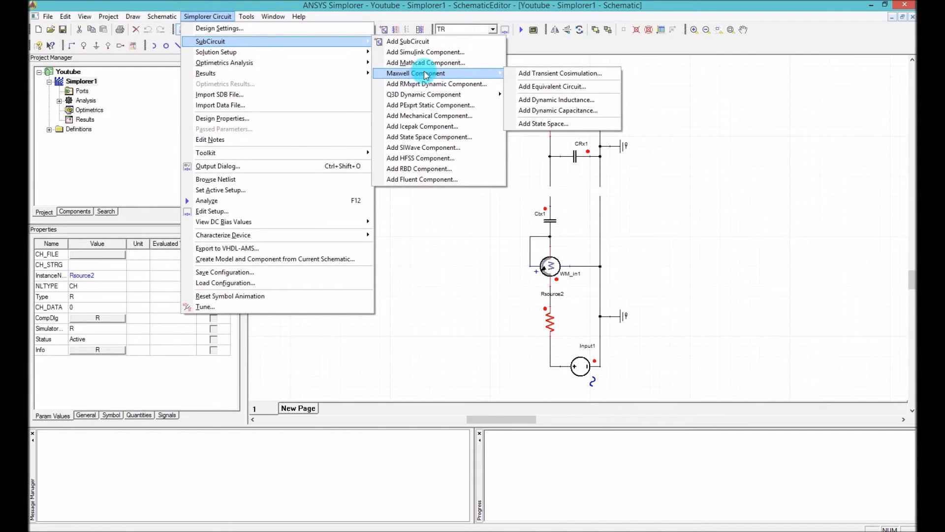
{"action": "left_click", "coordinate": [571, 101]}
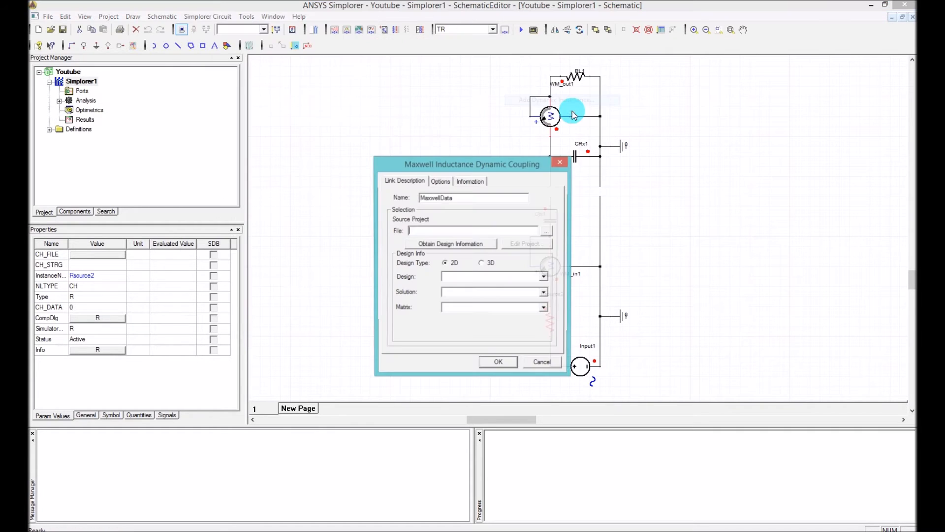
{"action": "type", "text": "$PROJECTDIR\\Youtube.mxwl"}
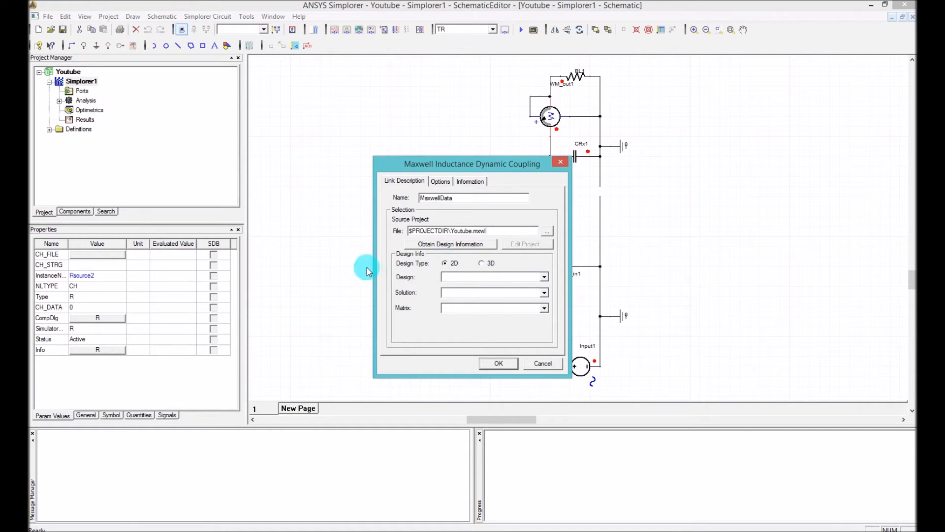
{"action": "left_click", "coordinate": [486, 264]}
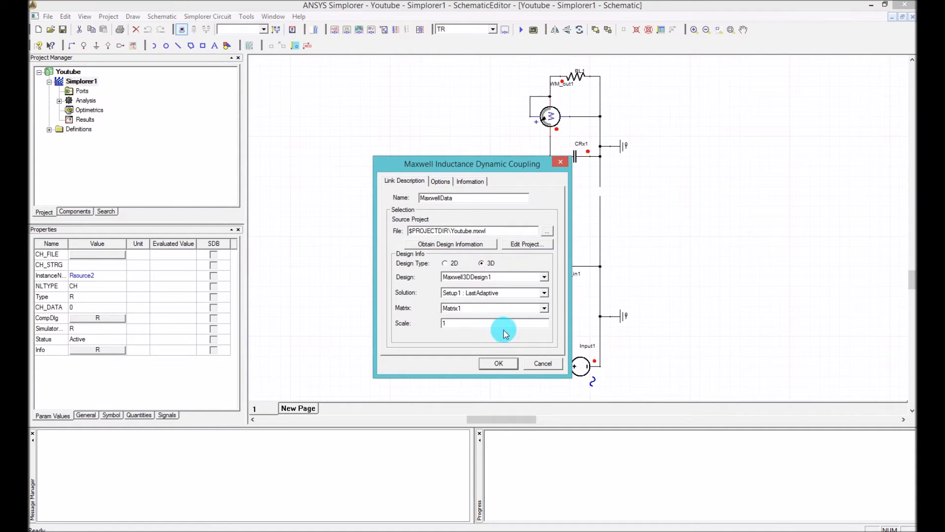
{"action": "left_click", "coordinate": [511, 364]}
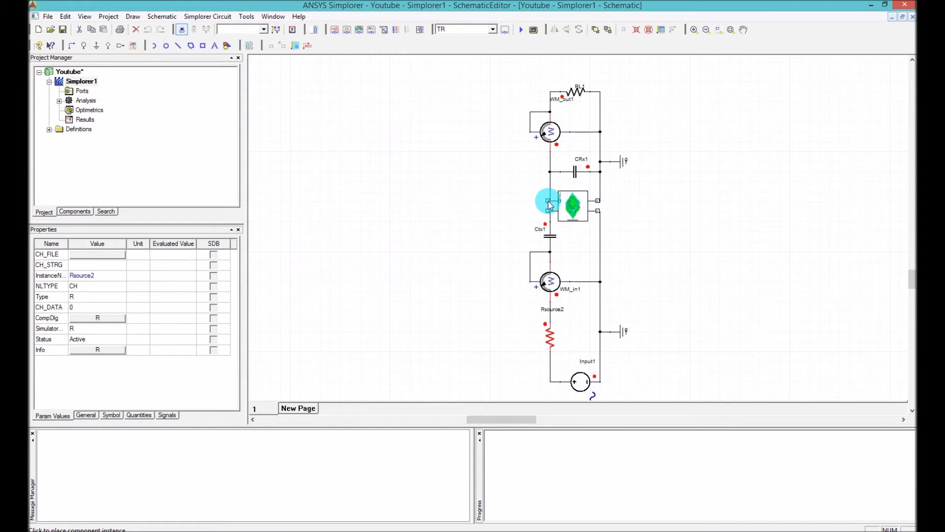
Place one instance of the Maxwell dynamic inductance component in the schematic between capacitors CRx1 and Ctx1, wired to both circuit sides
{"action": "left_click", "coordinate": [551, 206]}
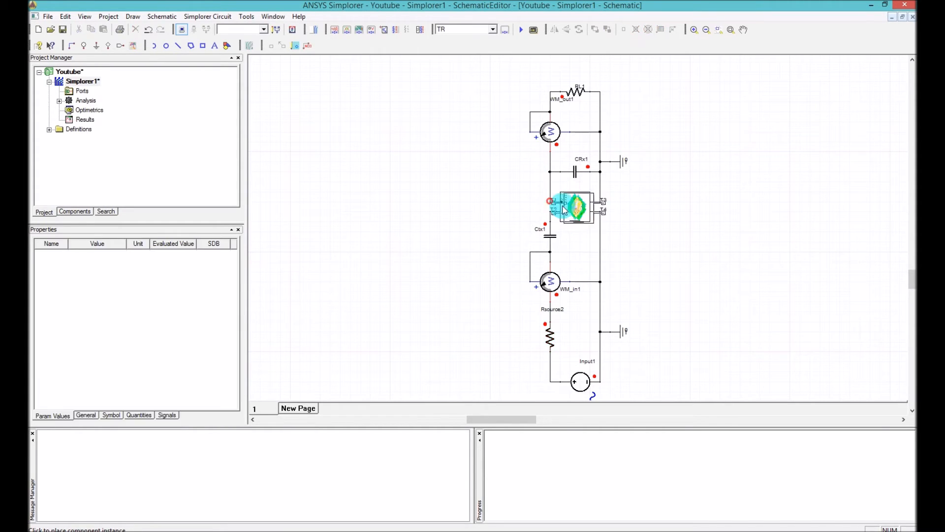
{"action": "key", "text": "Escape"}
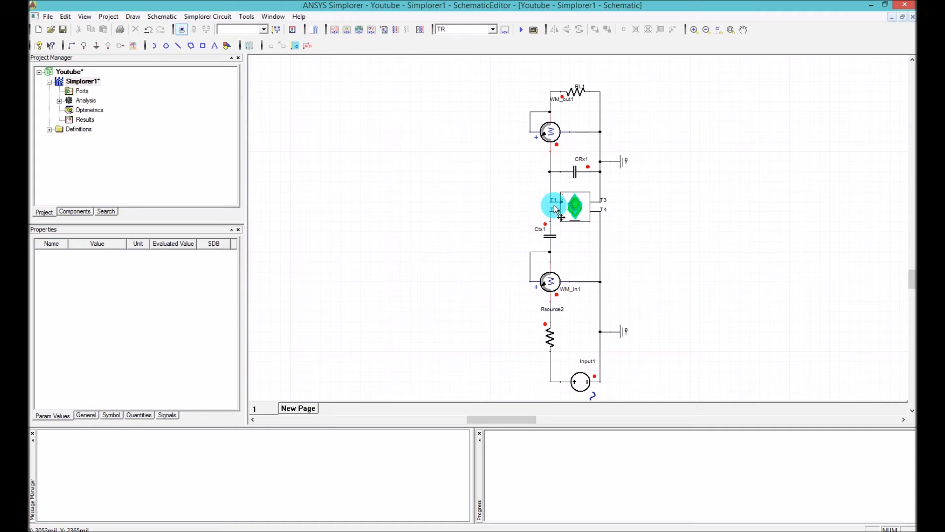
Examine the descriptions of pins T1 to T4 in the Maxwell inductance component's general properties to identify their coil terminals
{"action": "double_click", "coordinate": [576, 206]}
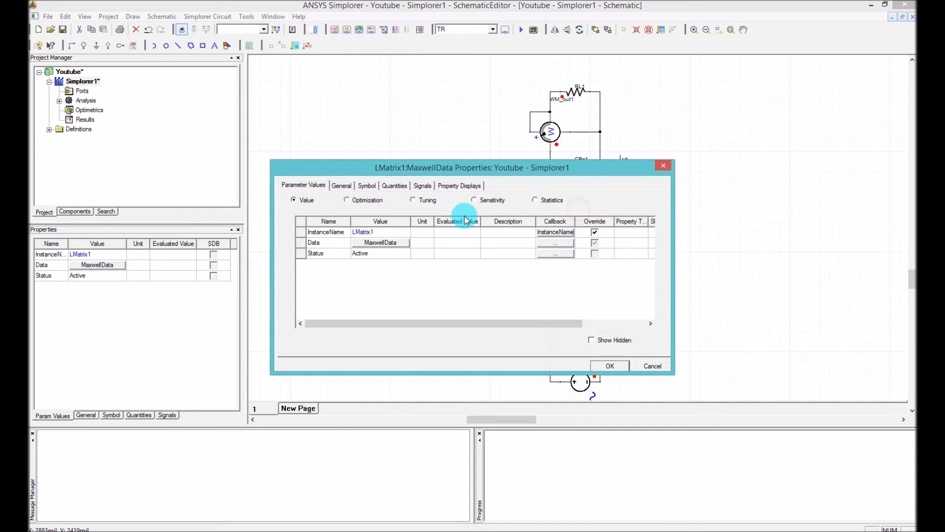
{"action": "left_click_drag", "start_coordinate": [443, 164], "coordinate": [481, 134]}
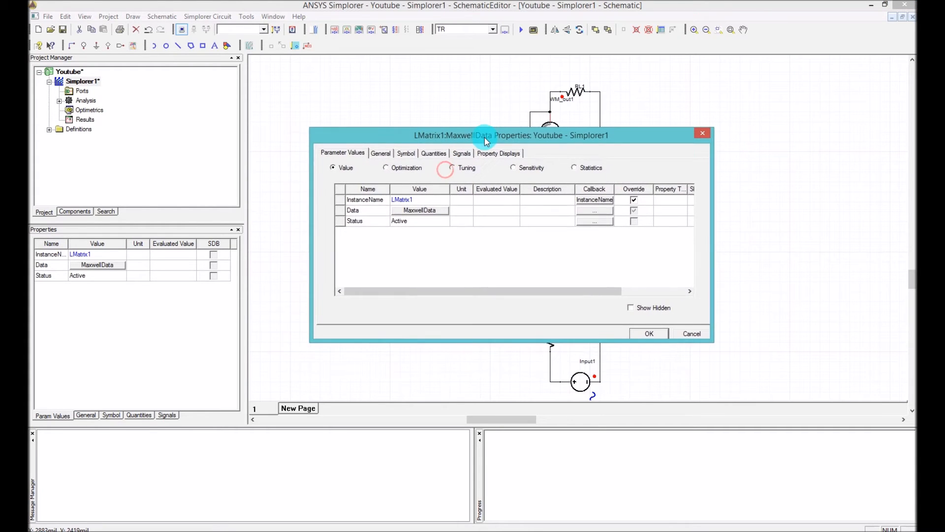
{"action": "left_click", "coordinate": [390, 155]}
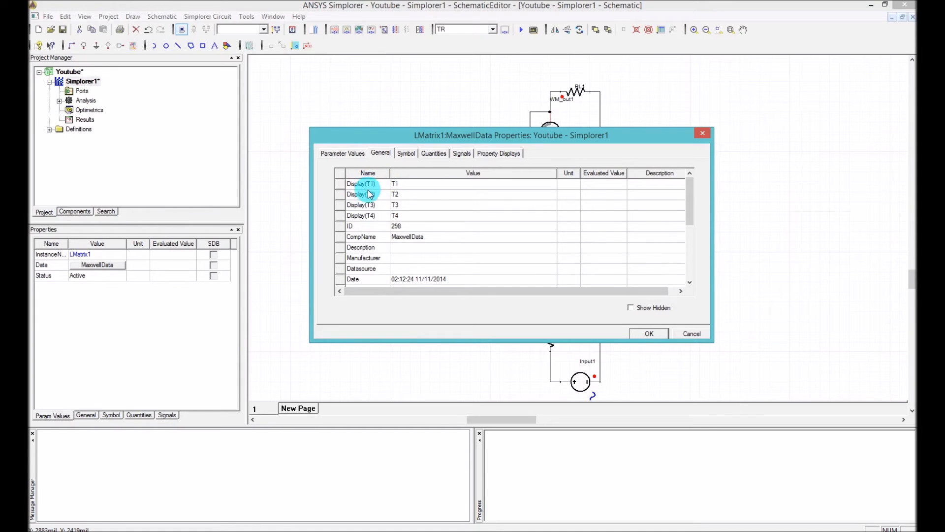
{"action": "left_click_drag", "start_coordinate": [691, 185], "coordinate": [690, 222]}
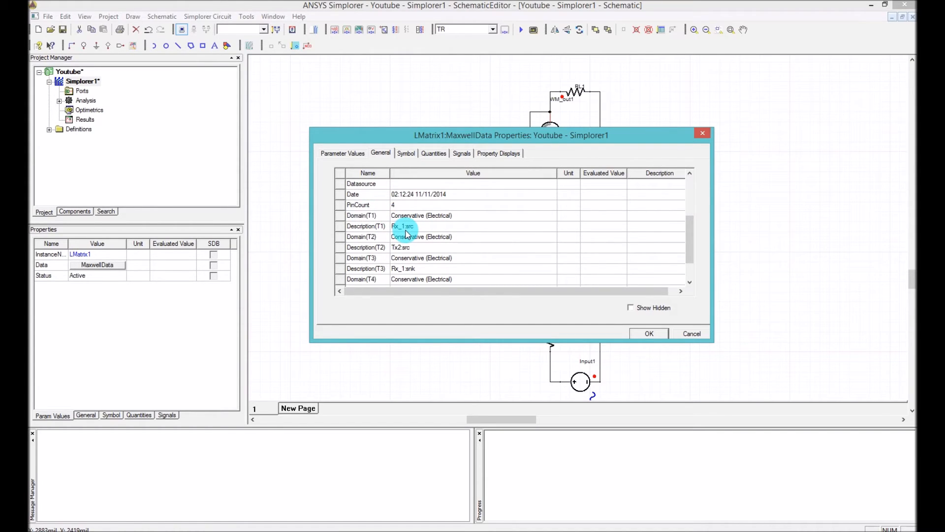
{"action": "left_click_drag", "start_coordinate": [472, 138], "coordinate": [771, 97]}
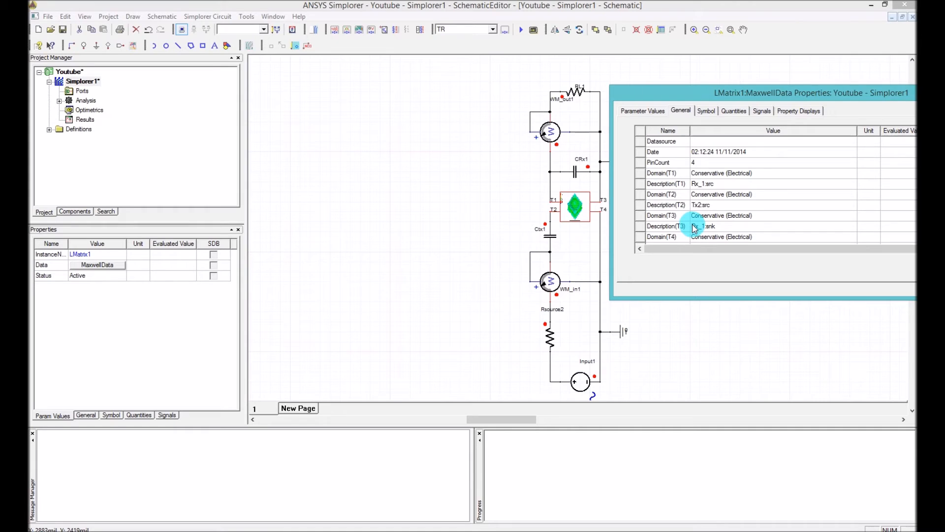
{"action": "left_click", "coordinate": [696, 206]}
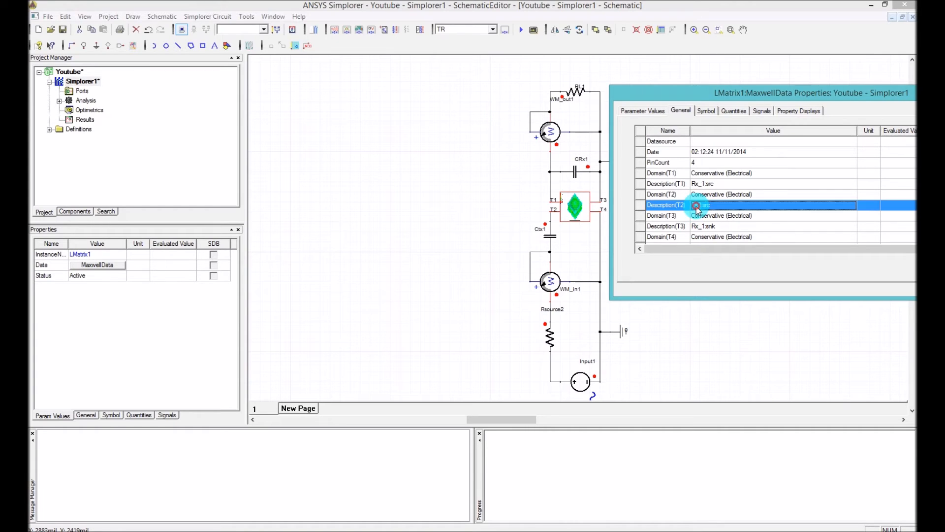
{"action": "left_click", "coordinate": [703, 227]}
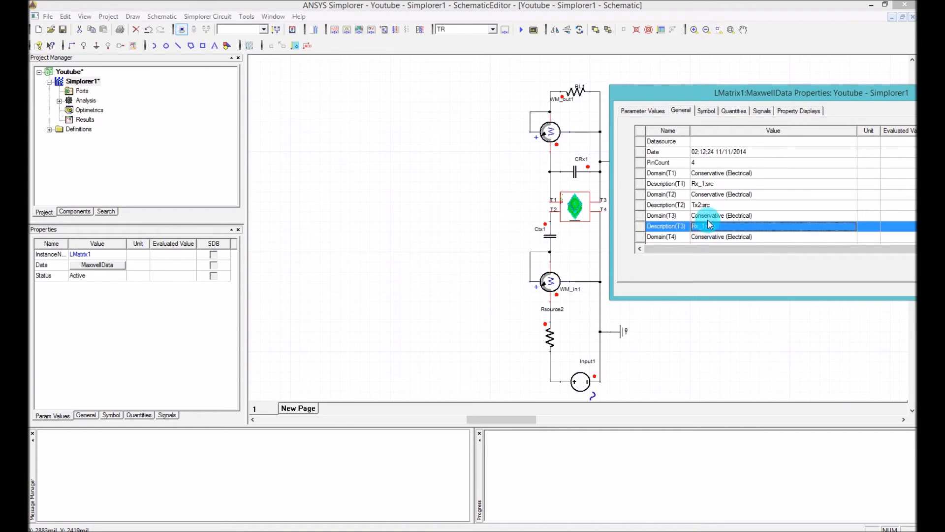
{"action": "scroll", "coordinate": [704, 223], "scroll_direction": "down", "scroll_amount": 1}
{"action": "left_click", "coordinate": [702, 216]}
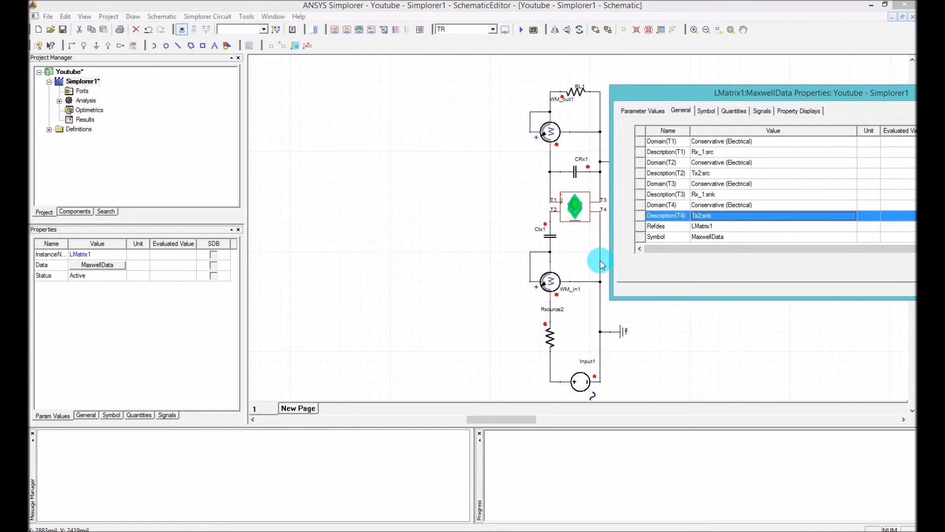
{"action": "left_click_drag", "start_coordinate": [728, 98], "coordinate": [514, 100]}
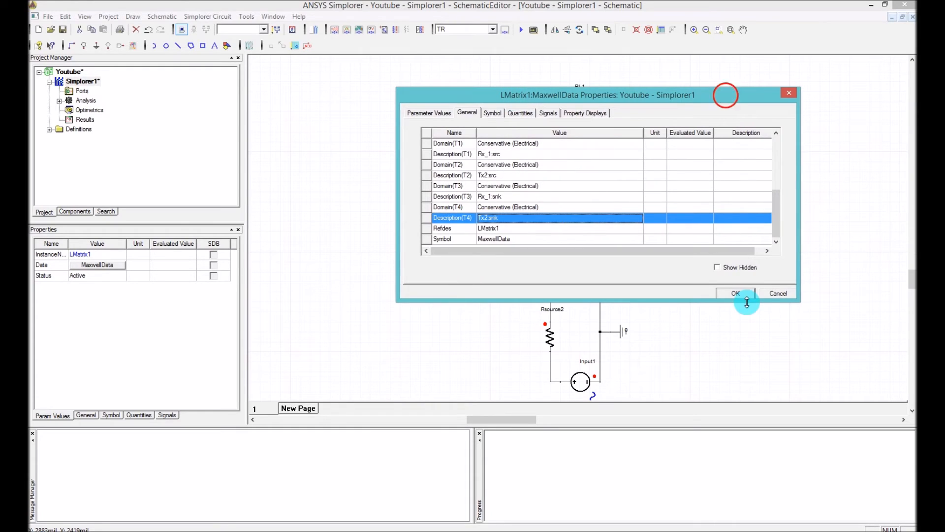
{"action": "left_click", "coordinate": [740, 294]}
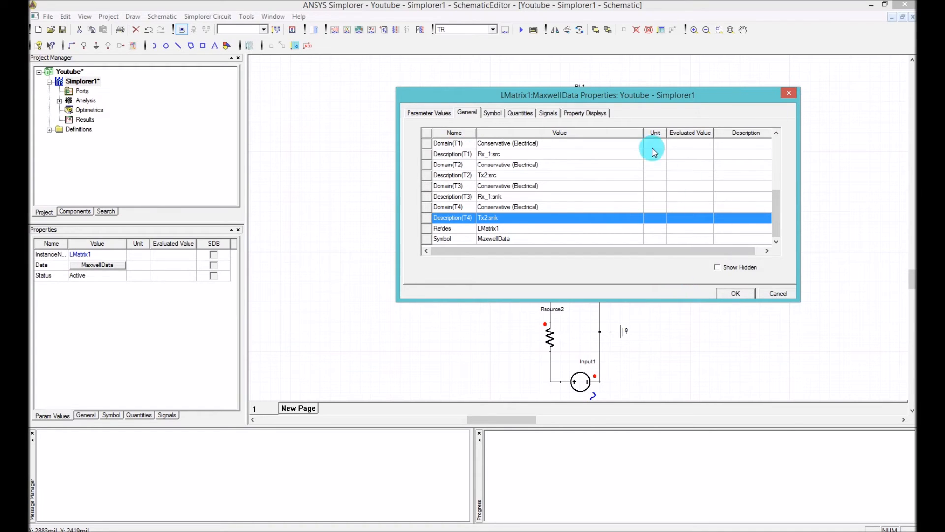
{"action": "left_click", "coordinate": [774, 200]}
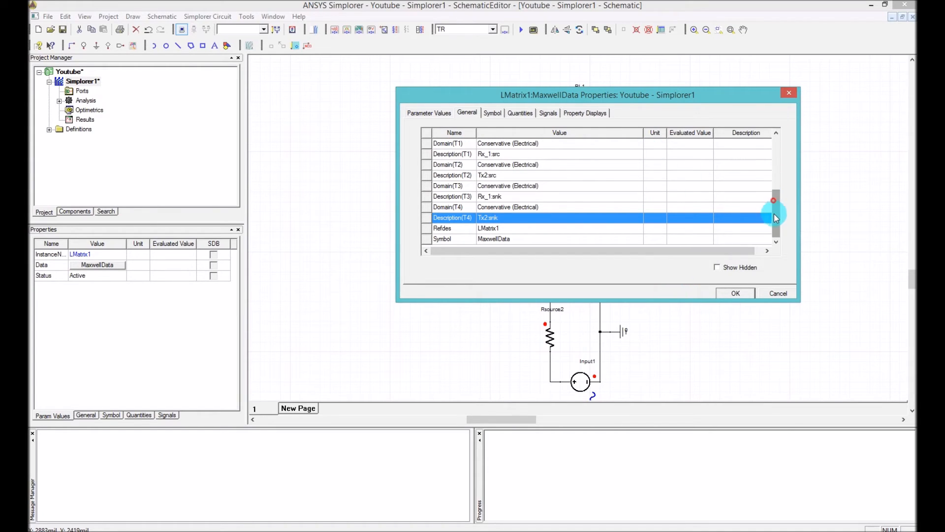
{"action": "left_click", "coordinate": [740, 294]}
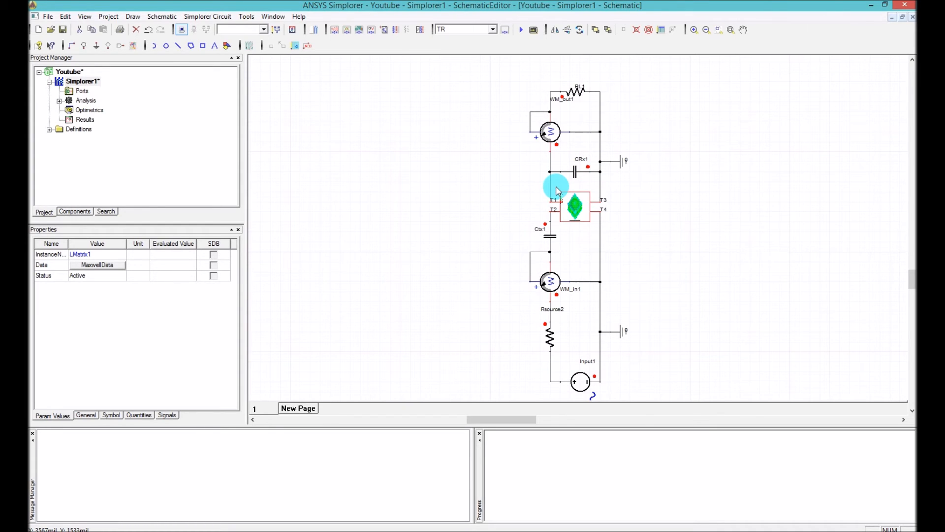
Switch to Ansoft Maxwell and examine the Tx2 self-inductance and the Rx_1–Tx2 coupling coefficient in Data Table 1
{"action": "left_click", "coordinate": [383, 227]}
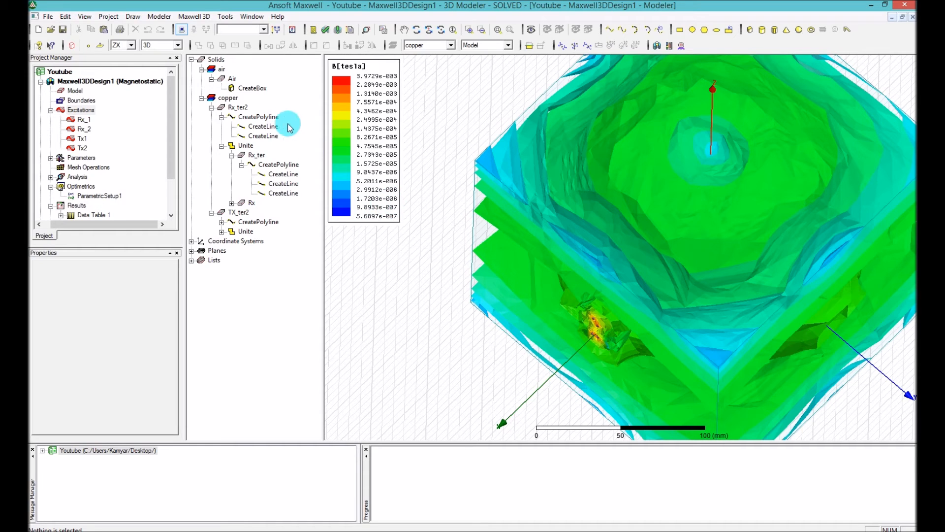
{"action": "left_click_drag", "start_coordinate": [172, 98], "coordinate": [171, 155]}
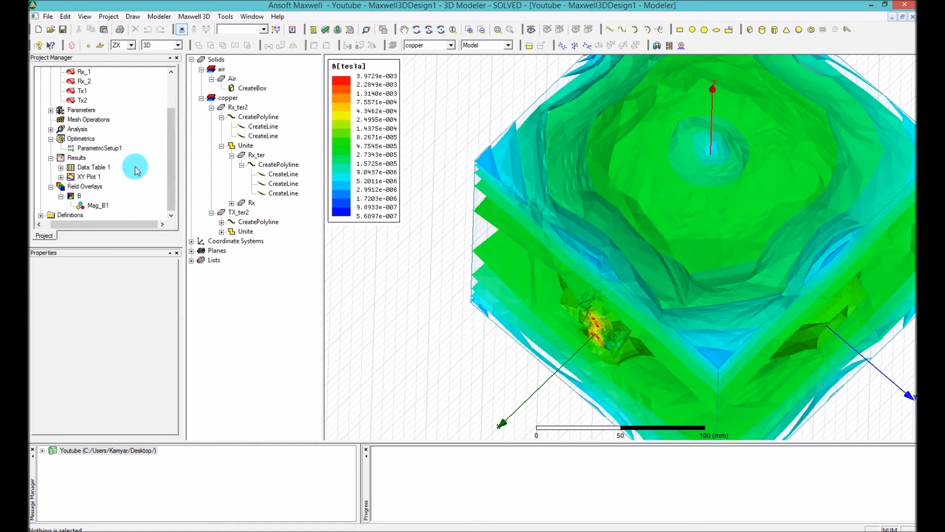
{"action": "double_click", "coordinate": [87, 169]}
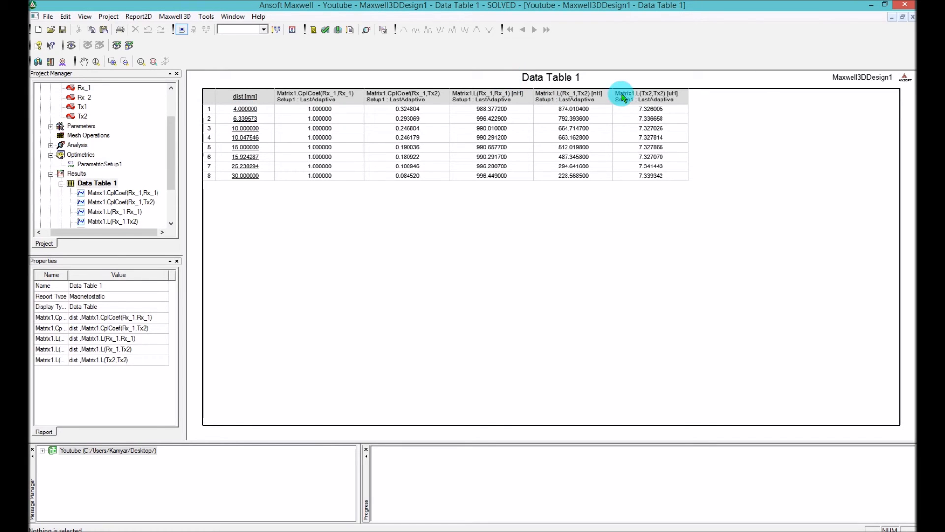
{"action": "left_click", "coordinate": [648, 110]}
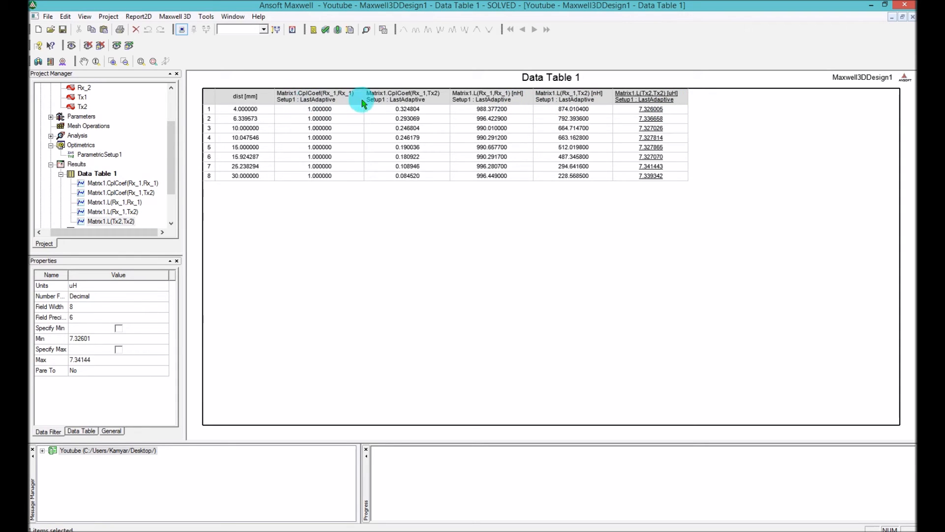
{"action": "left_click", "coordinate": [408, 111]}
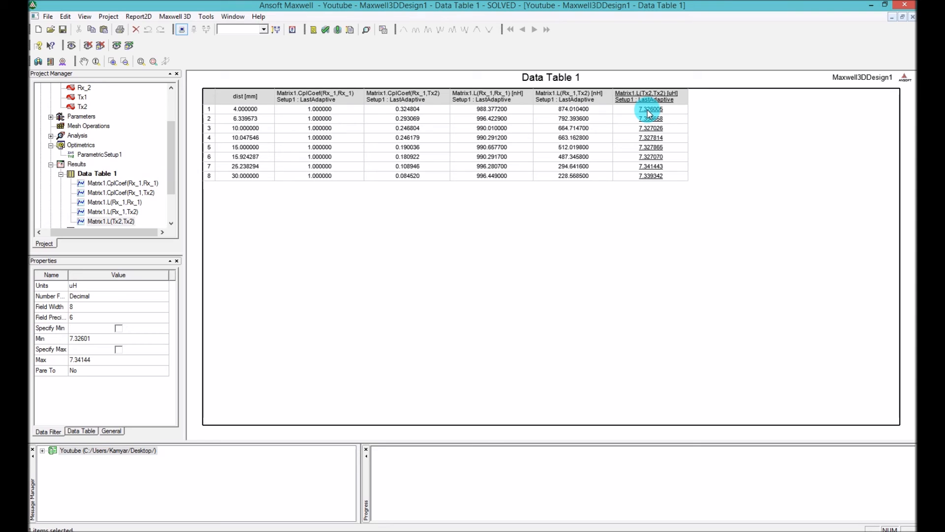
Switch back to Simplorer and set the Simplorer1 design variable Ct to 345.76 n
{"action": "left_click", "coordinate": [612, 207]}
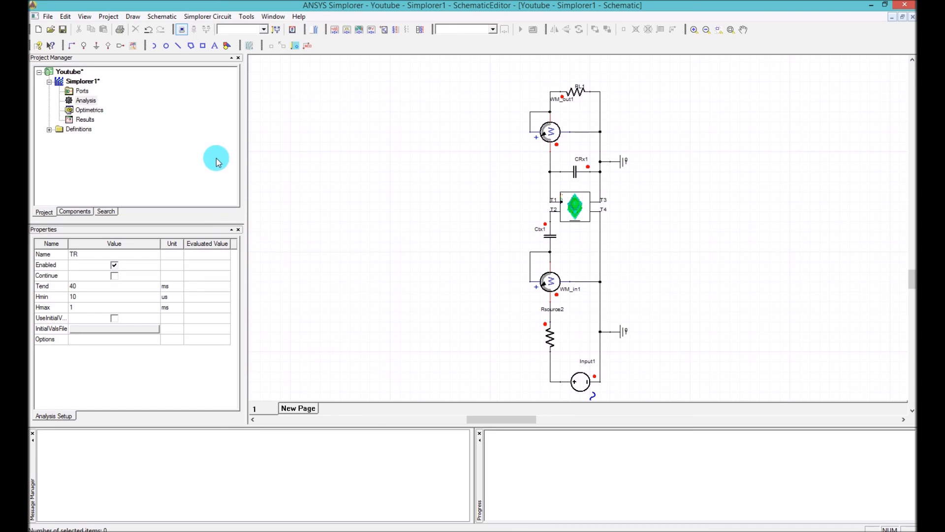
{"action": "left_click", "coordinate": [82, 82]}
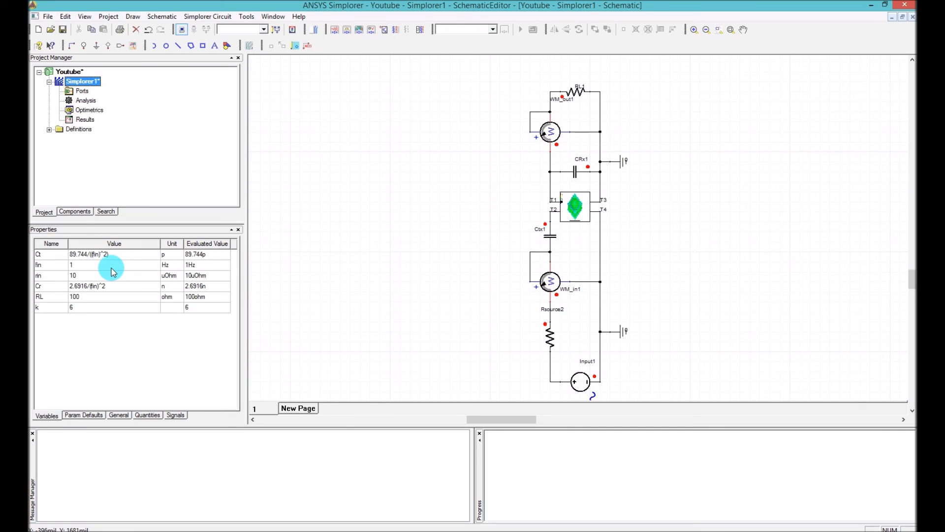
{"action": "left_click", "coordinate": [71, 277]}
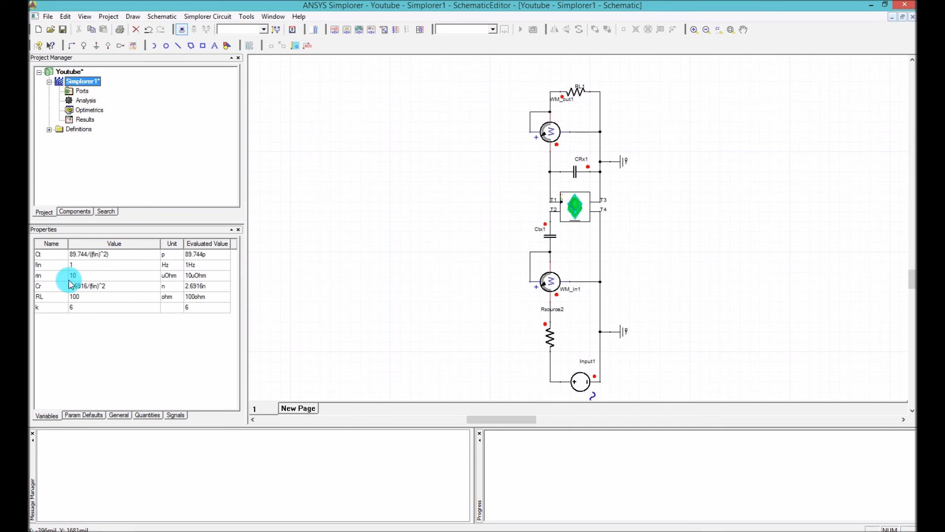
{"action": "left_click", "coordinate": [118, 254]}
{"action": "left_click", "coordinate": [118, 255]}
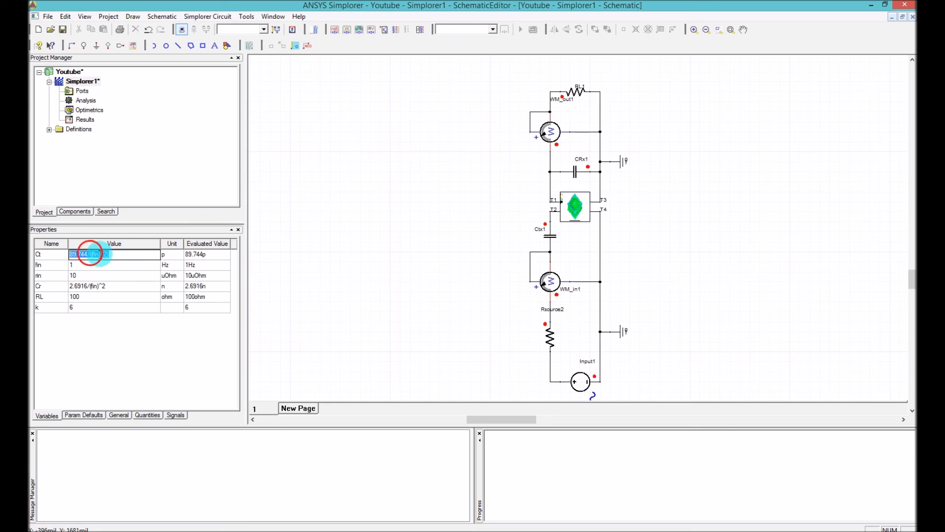
{"action": "left_click", "coordinate": [109, 255]}
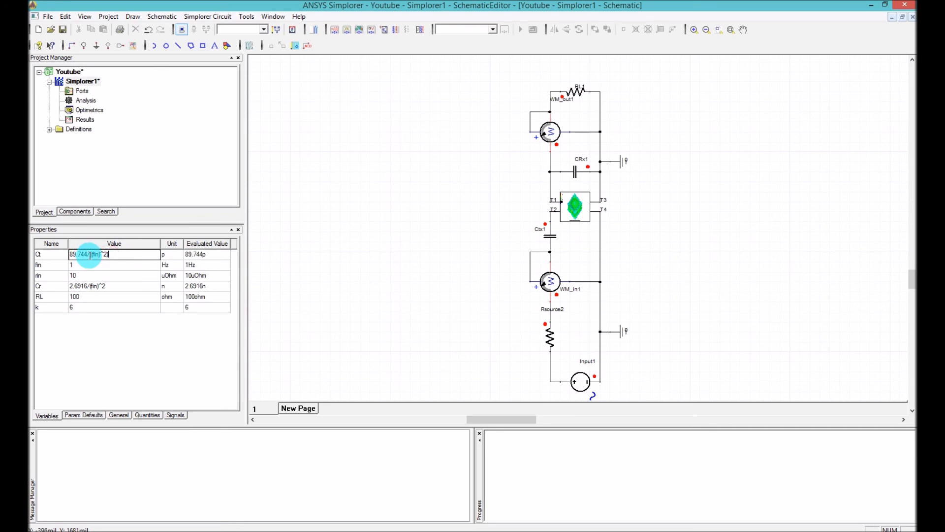
{"action": "left_click_drag", "start_coordinate": [109, 256], "coordinate": [90, 255]}
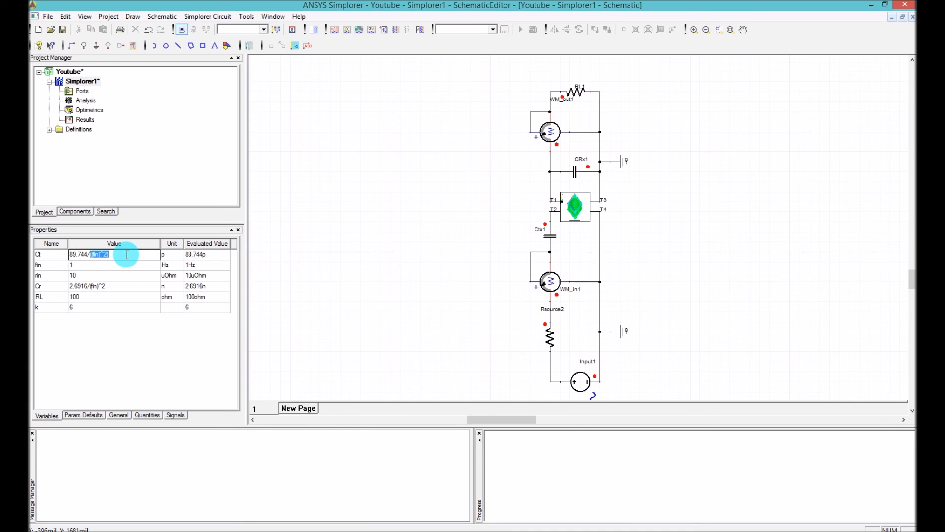
{"action": "key", "text": "BackSpace"}
{"action": "key", "text": "BackSpace"}
{"action": "key", "text": "BackSpace"}
{"action": "key", "text": "BackSpace"}
{"action": "key", "text": "BackSpace"}
{"action": "key", "text": "BackSpace"}
{"action": "key", "text": "BackSpace"}
{"action": "key", "text": "BackSpace"}
{"action": "type", "text": "345.76"}
{"action": "left_click", "coordinate": [170, 254]}
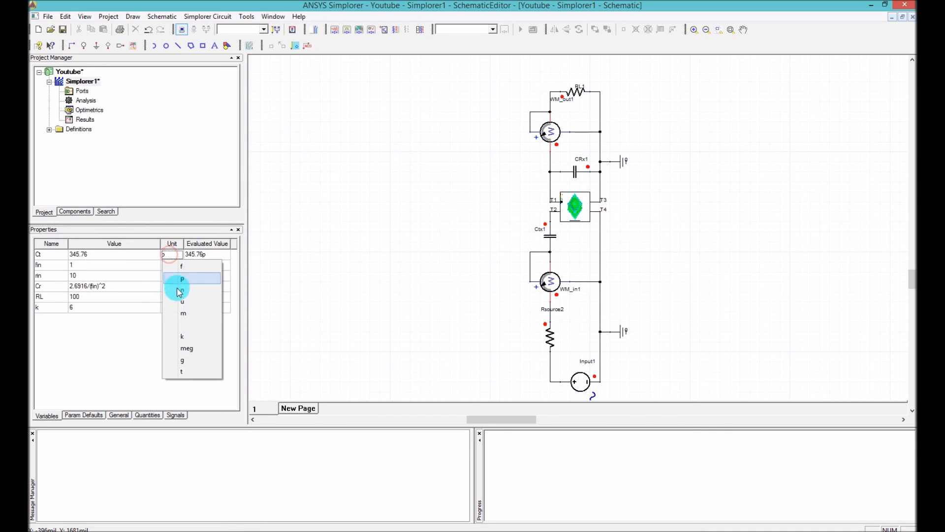
{"action": "left_click", "coordinate": [176, 291]}
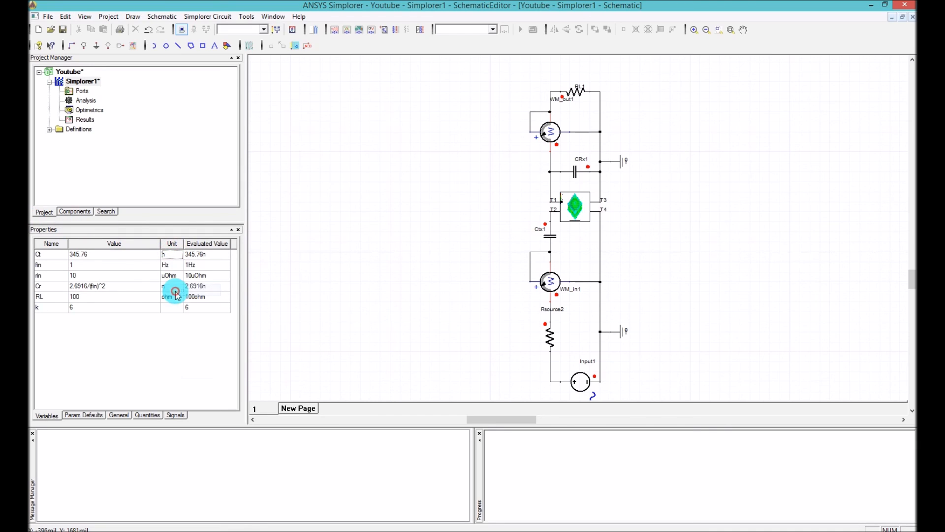
Set the design variable Cr to 2.5628 u
{"action": "double_click", "coordinate": [104, 286]}
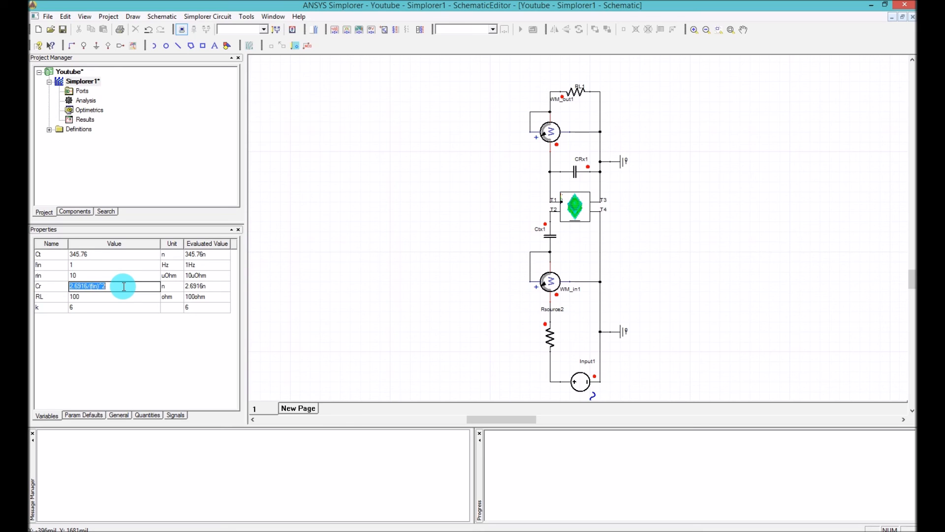
{"action": "type", "text": "2.56"}
{"action": "left_click", "coordinate": [166, 289]}
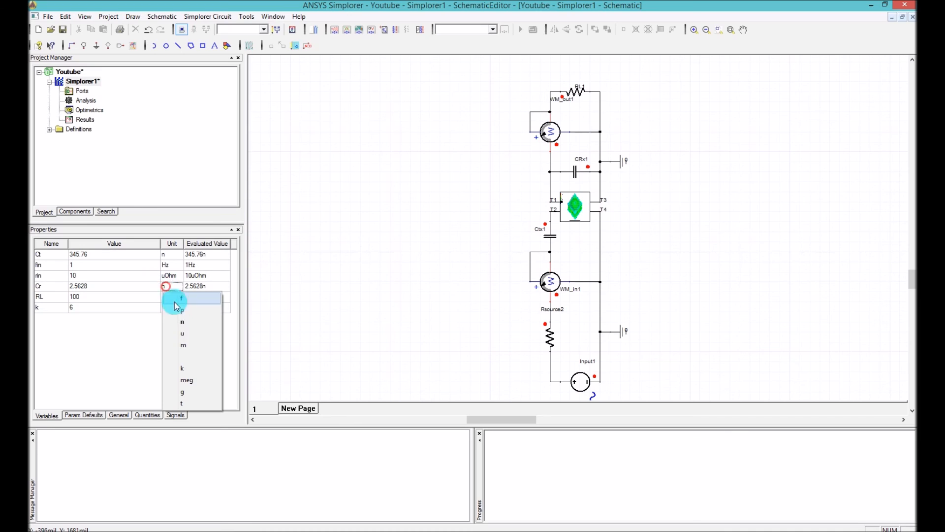
{"action": "left_click", "coordinate": [180, 334]}
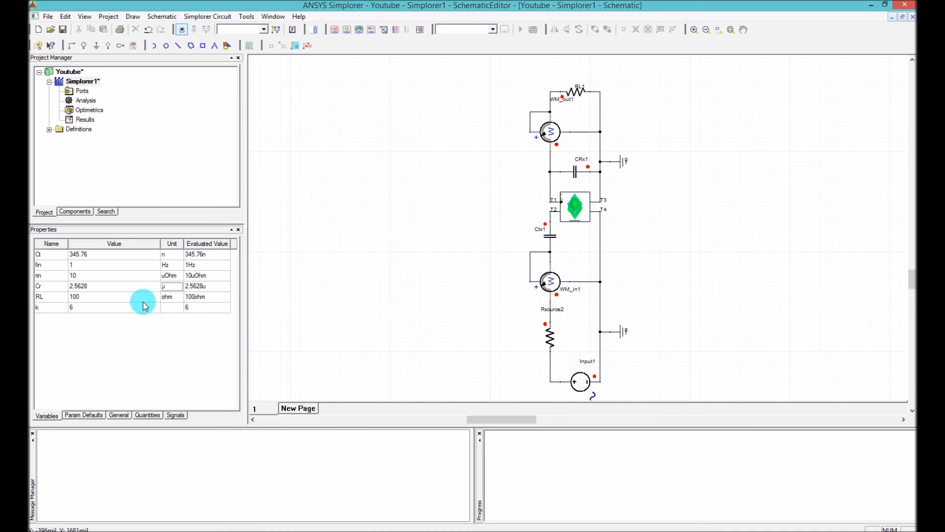